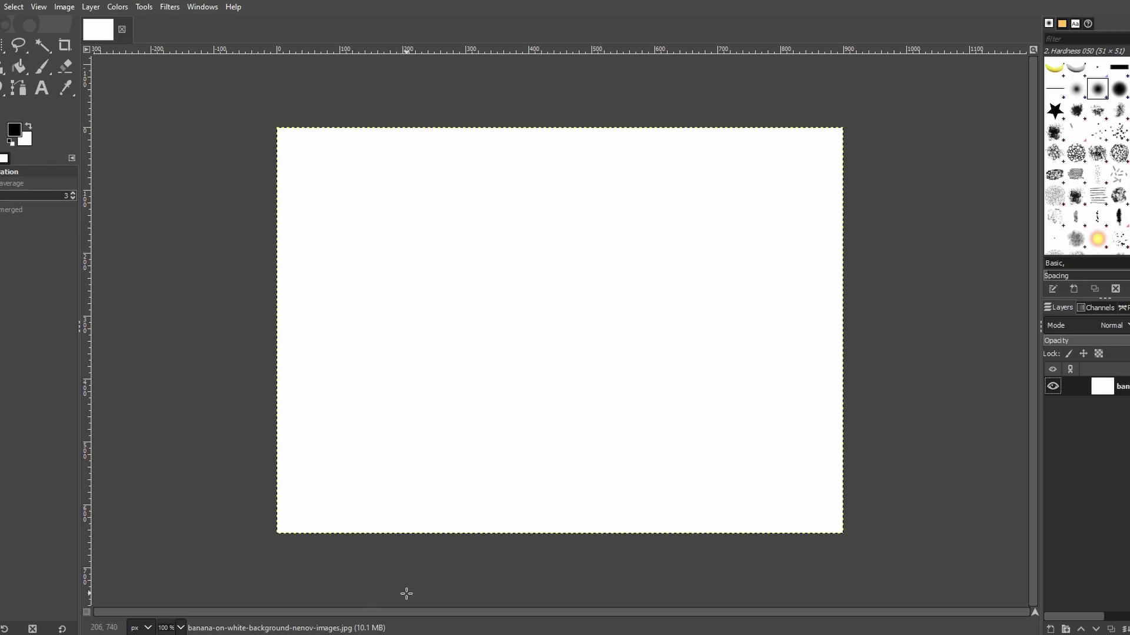
- Switch with Alt+Tab to the 'New folder (2)' window holding the banana and car photos
key(alt+Tab)
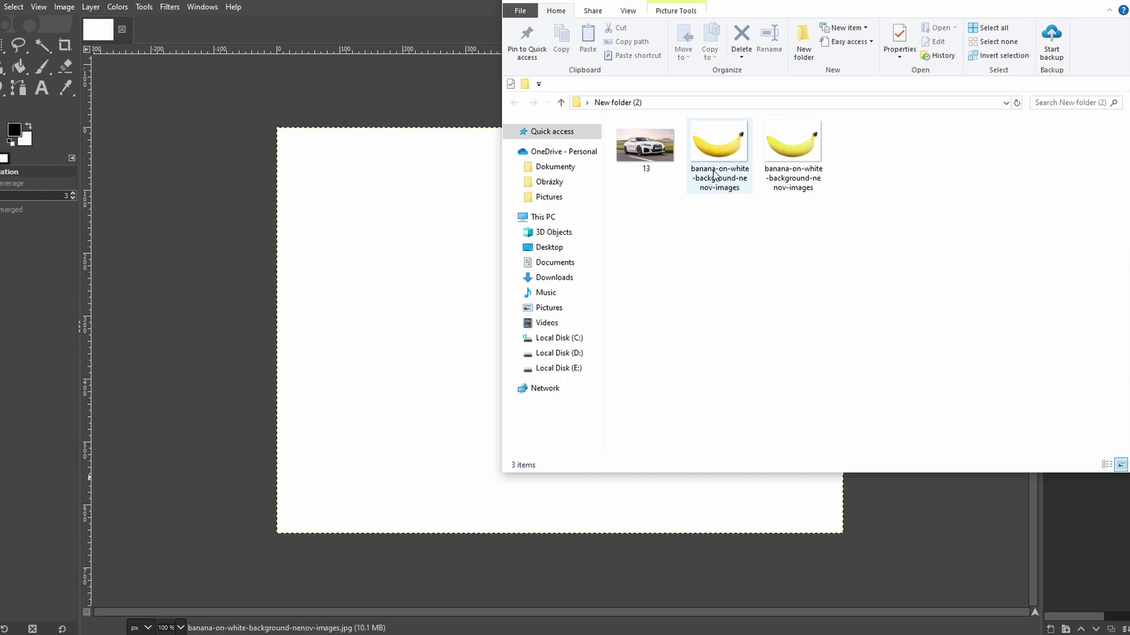
- Drop the banana-on-white photo onto the GIMP canvas as a layer, converting it to sRGB
mouse_move(715, 177)
mouse_down()
mouse_move(545, 203)
mouse_move(415, 290)
mouse_up()
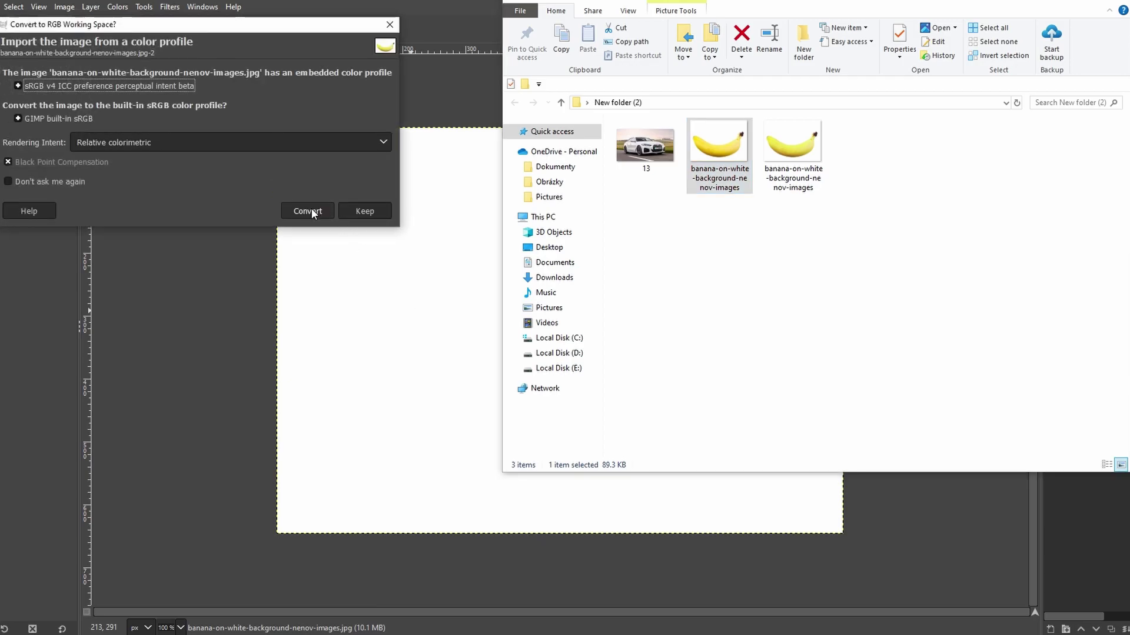
click(312, 213)
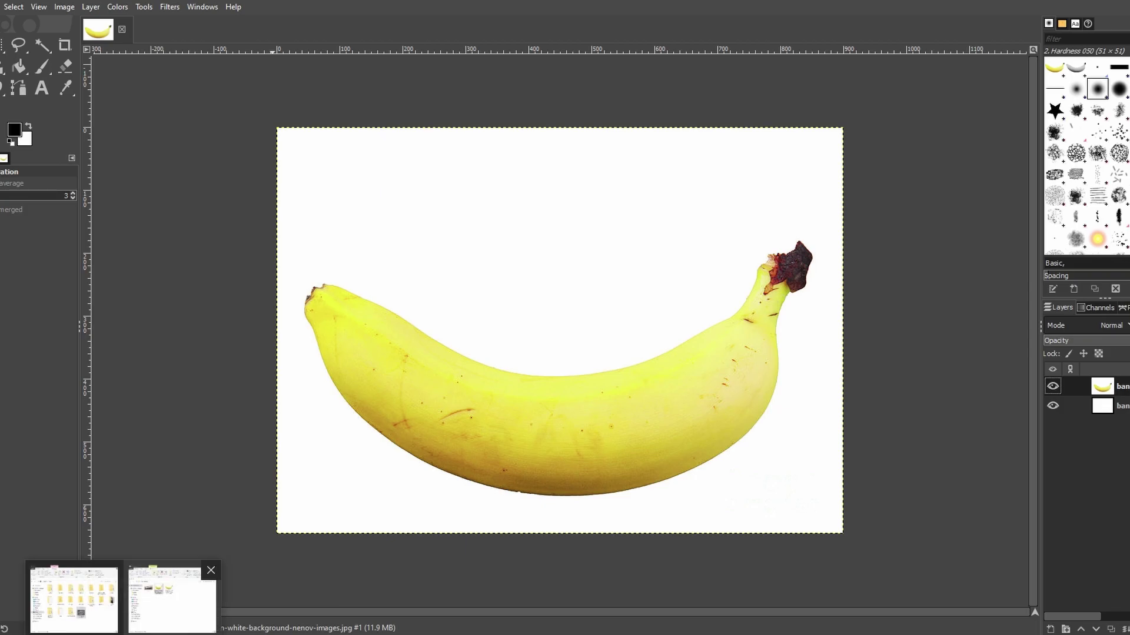
- Drop car photo 13.jpg in as an sRGB layer, then undo it so only the banana remains
click(75, 596)
click(644, 169)
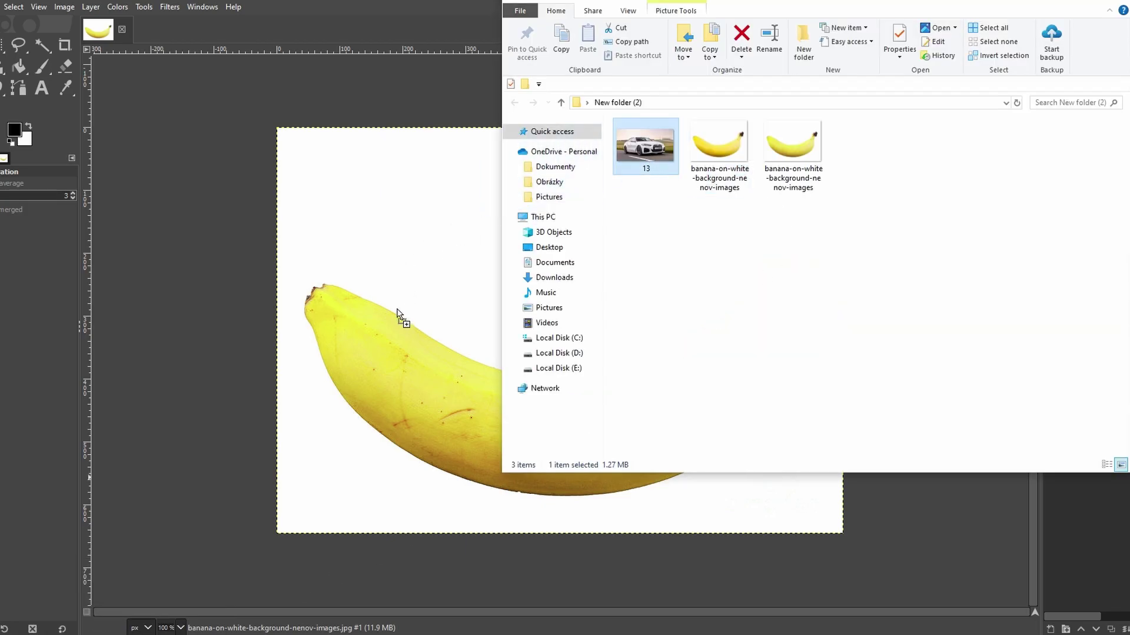
drag(396, 310, 396, 310)
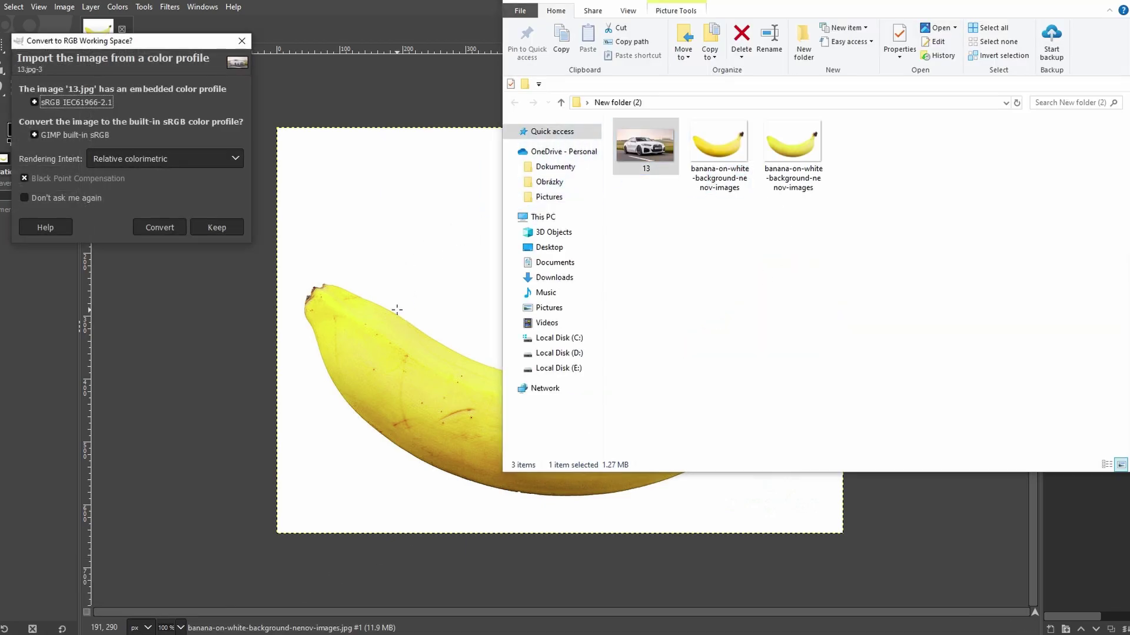
click(163, 230)
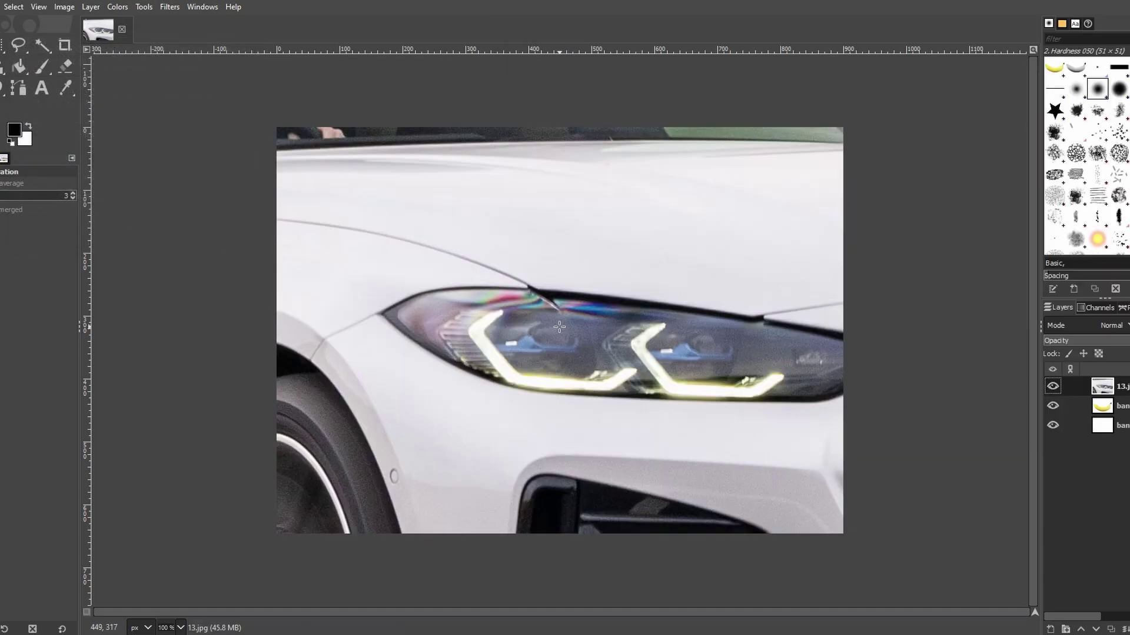
key(ctrl+z)
- Open 13.jpg with GIMP as a separate sRGB image and check both image tabs
key(alt+Tab)
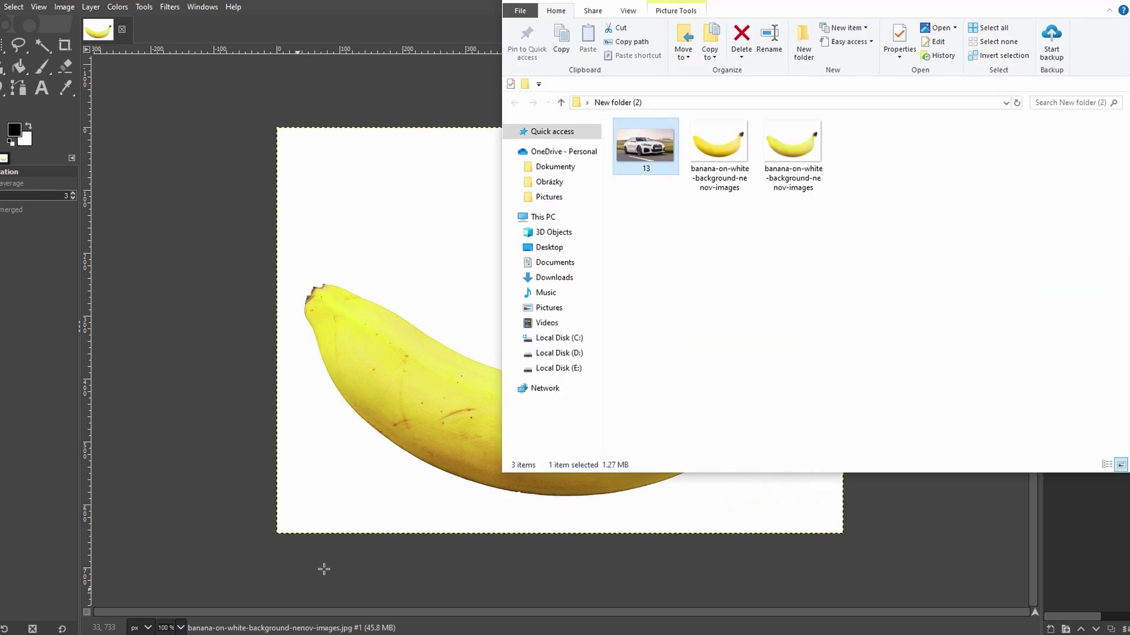
right_click(651, 157)
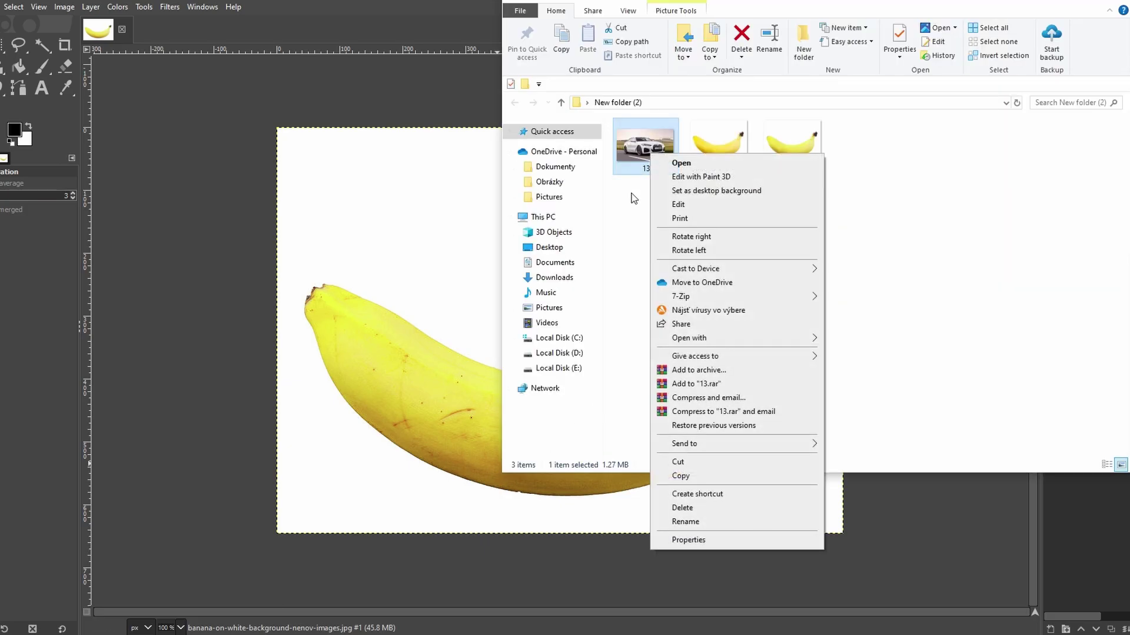
right_click(633, 146)
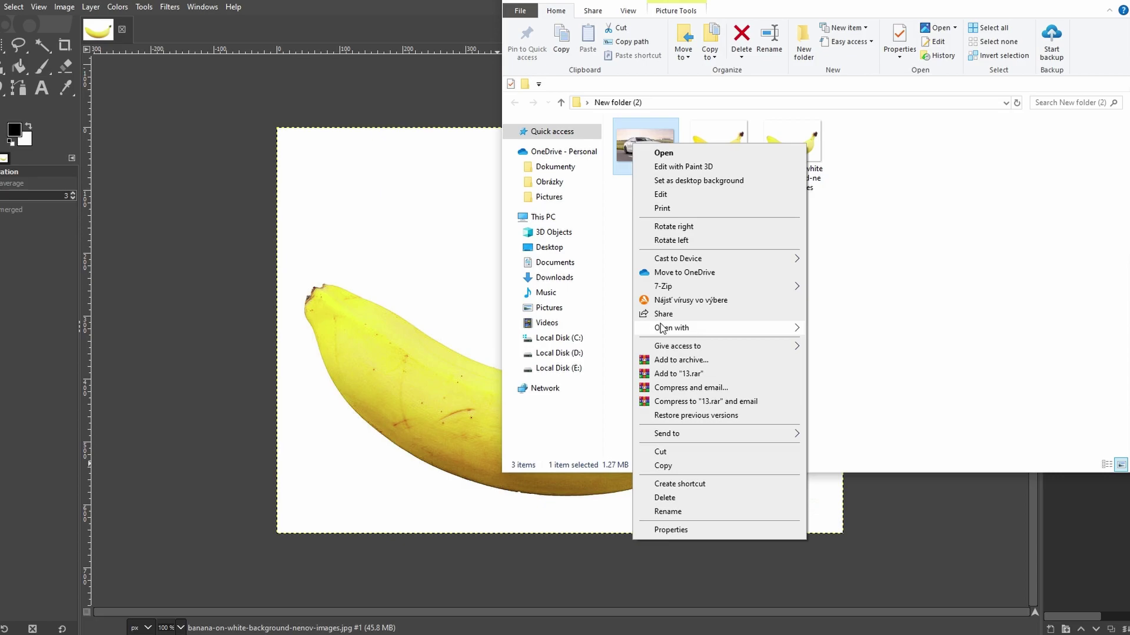
mouse_move(717, 328)
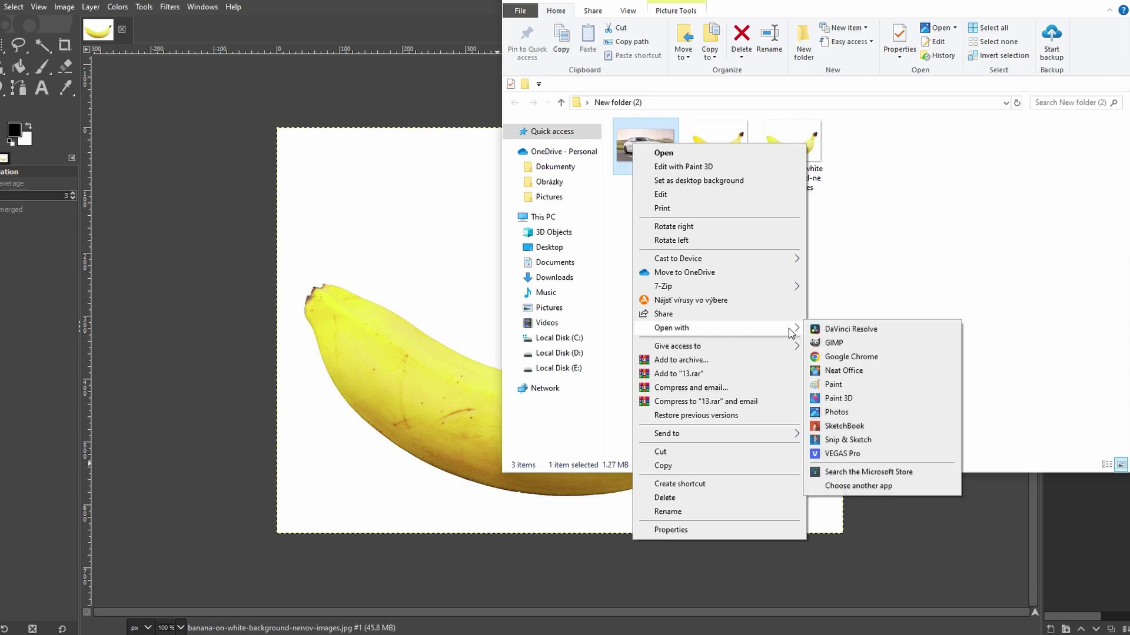
click(824, 343)
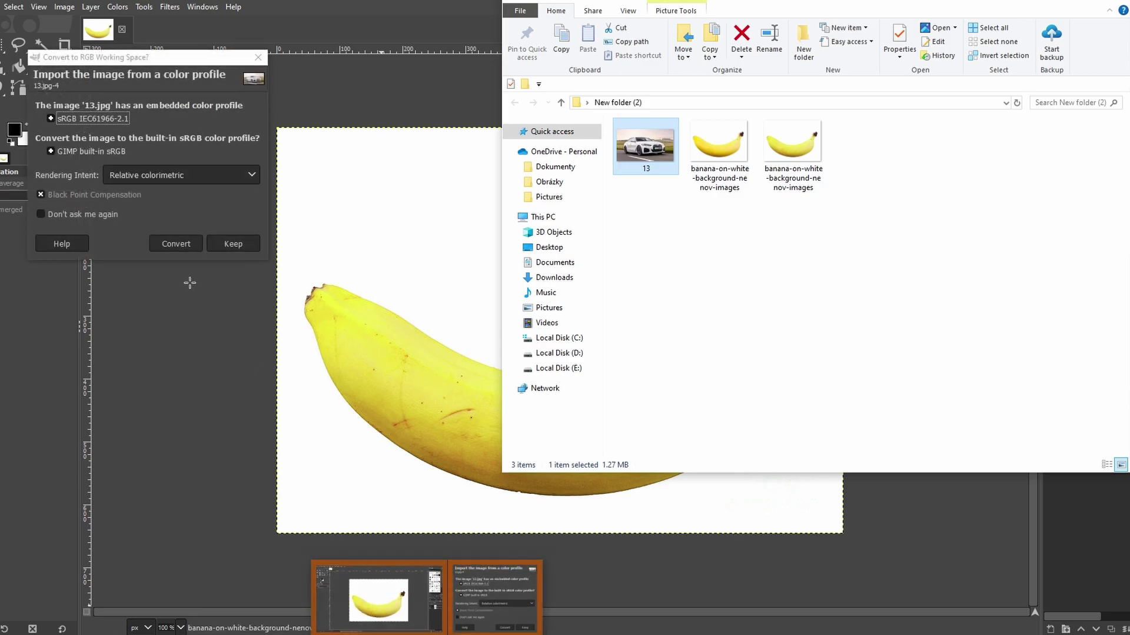
click(180, 244)
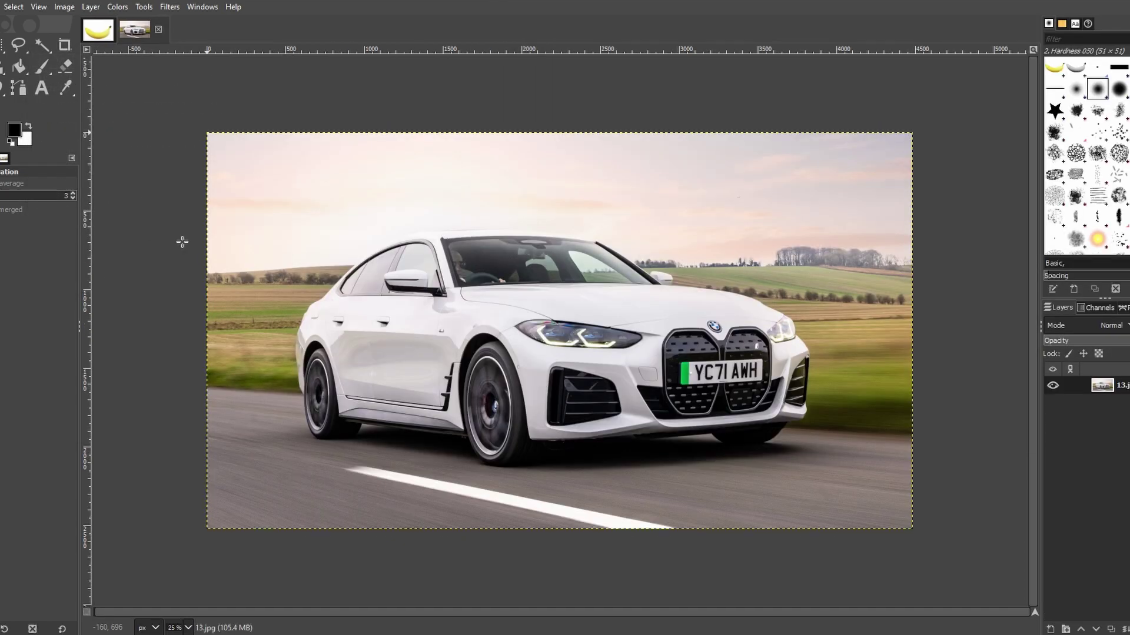
click(98, 30)
click(145, 33)
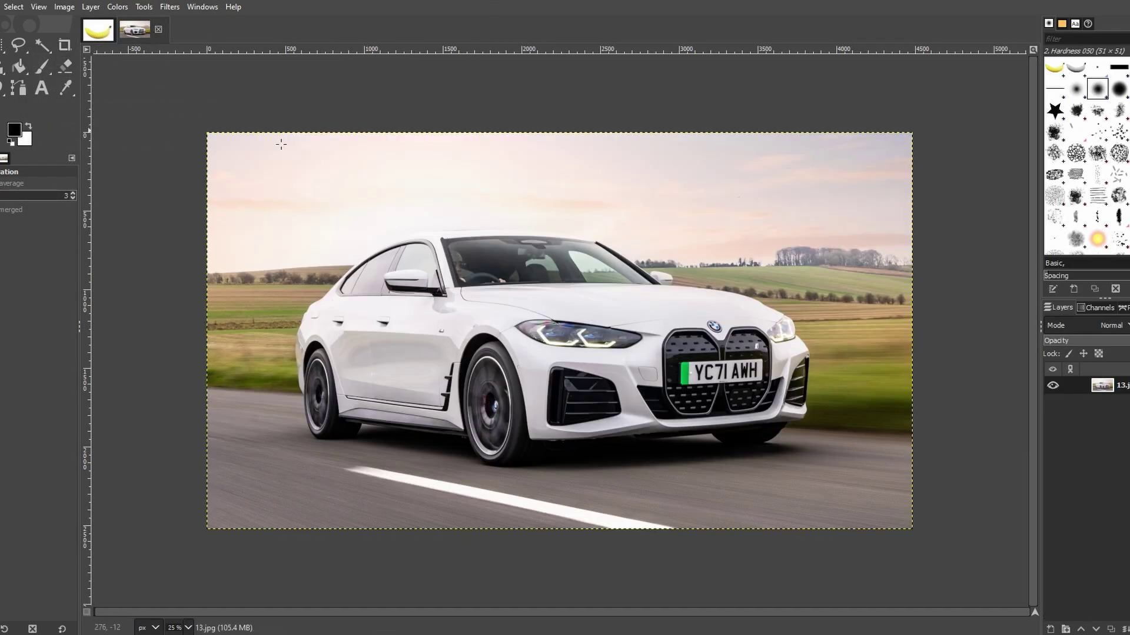